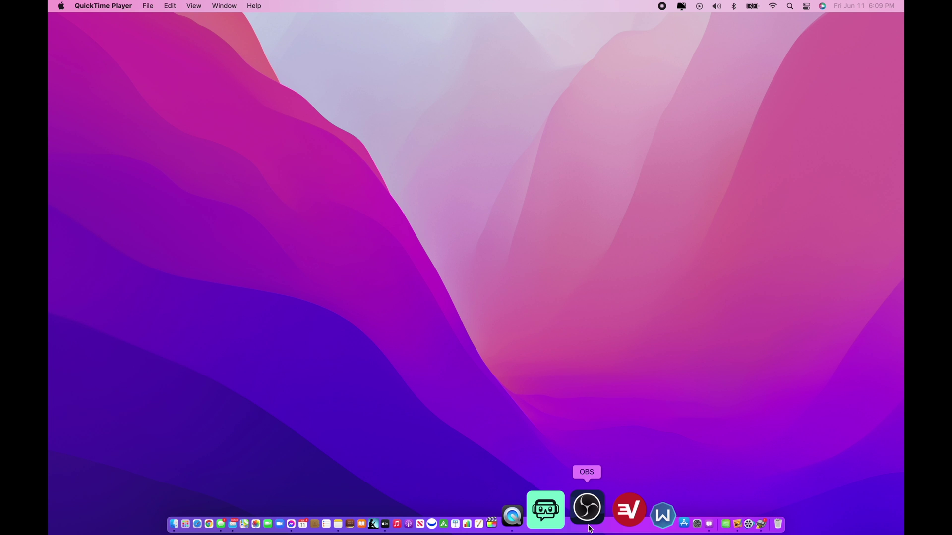
Launch OBS Studio and Zoom from the Dock
{"action": "left_click", "coordinate": [589, 529]}
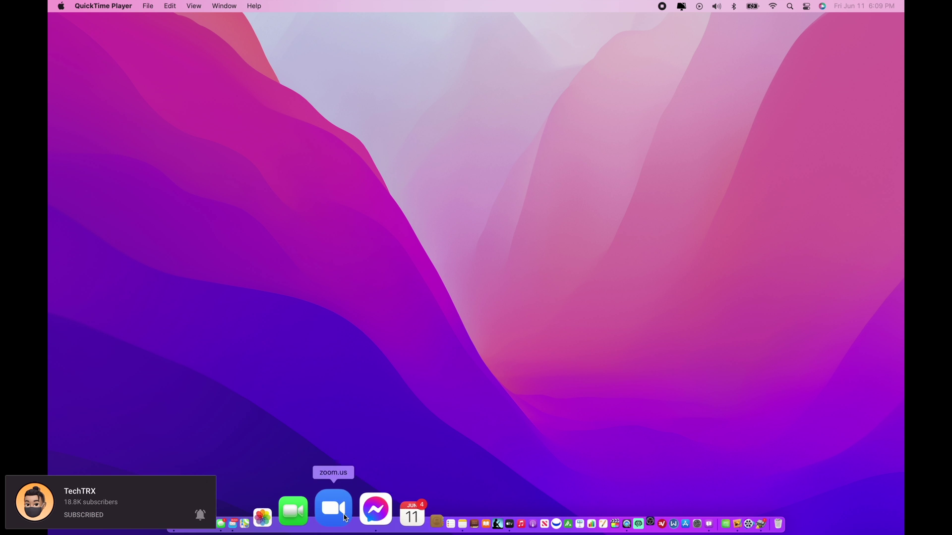
{"action": "left_click", "coordinate": [344, 518]}
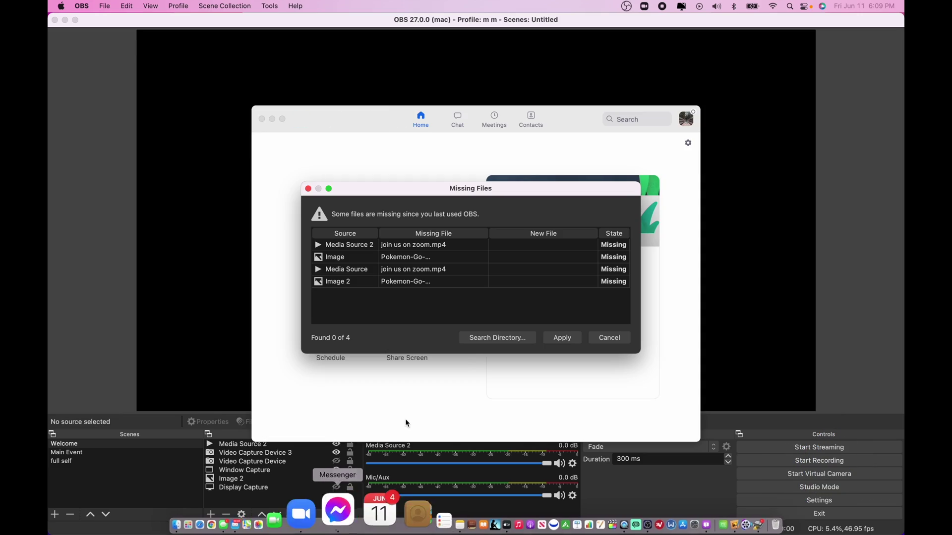
Apply the Missing Files dialog to reach OBS's main window
{"action": "left_click", "coordinate": [565, 337]}
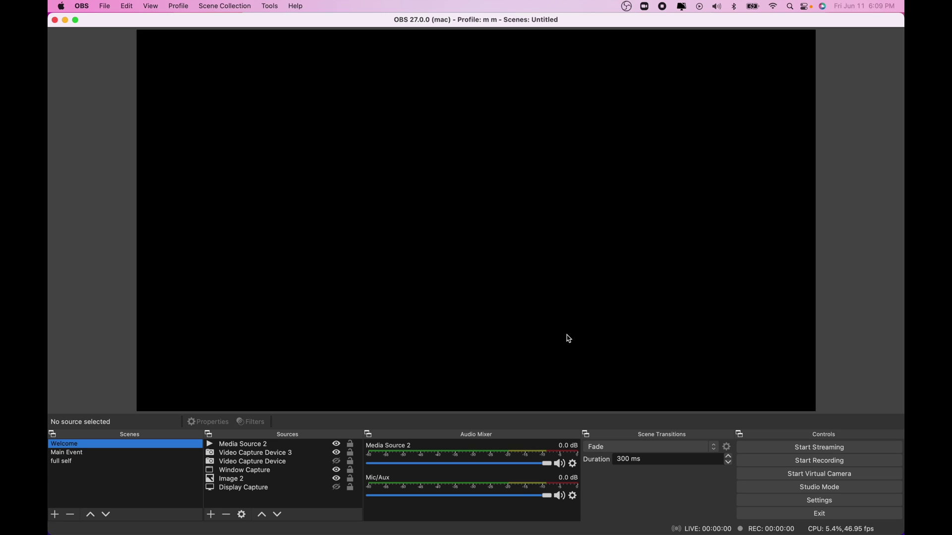
{"action": "key", "text": "ctrl+Up"}
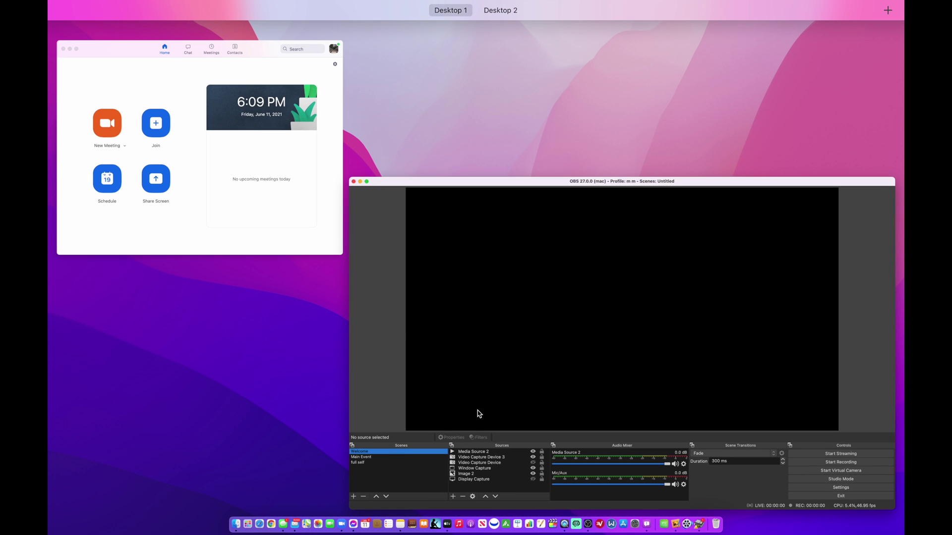
{"action": "left_click", "coordinate": [295, 221]}
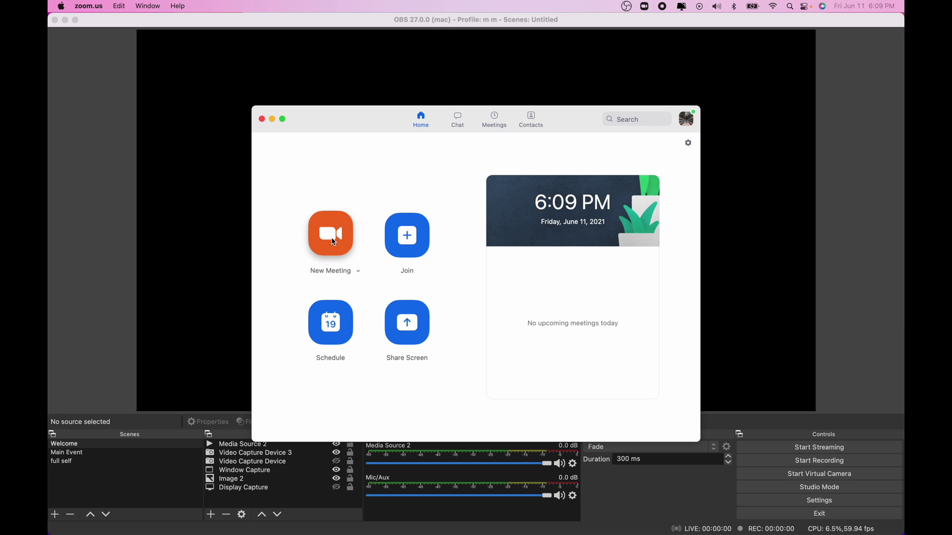
{"action": "key", "text": "ctrl+Up"}
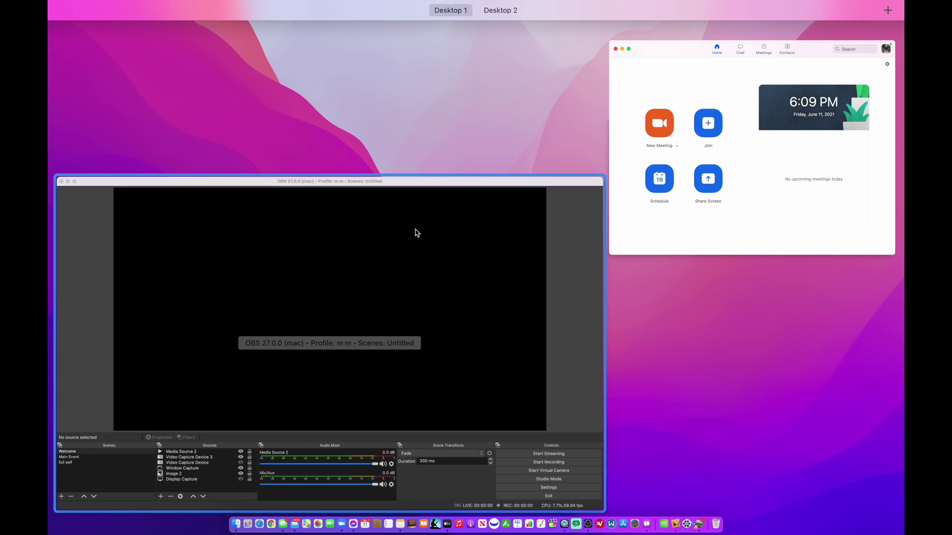
{"action": "left_click", "coordinate": [415, 230]}
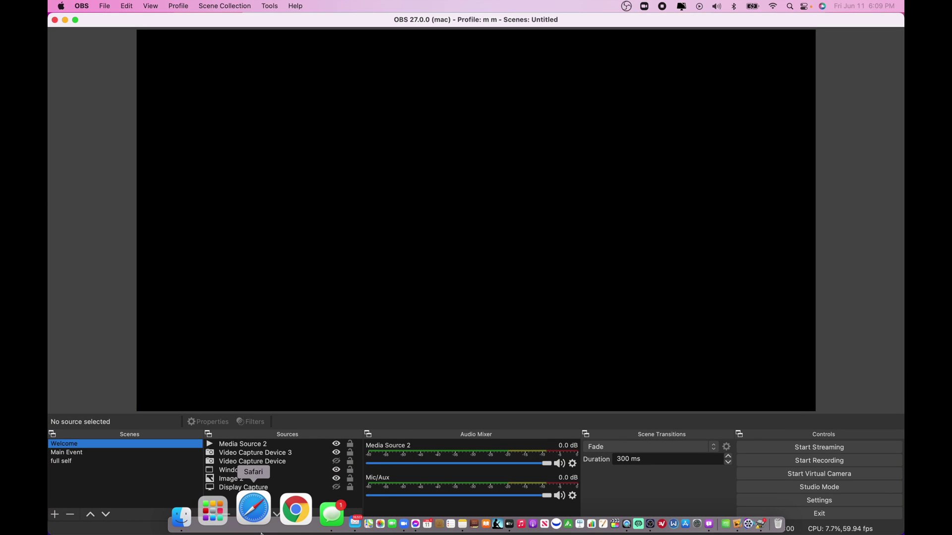
{"action": "left_click", "coordinate": [261, 532]}
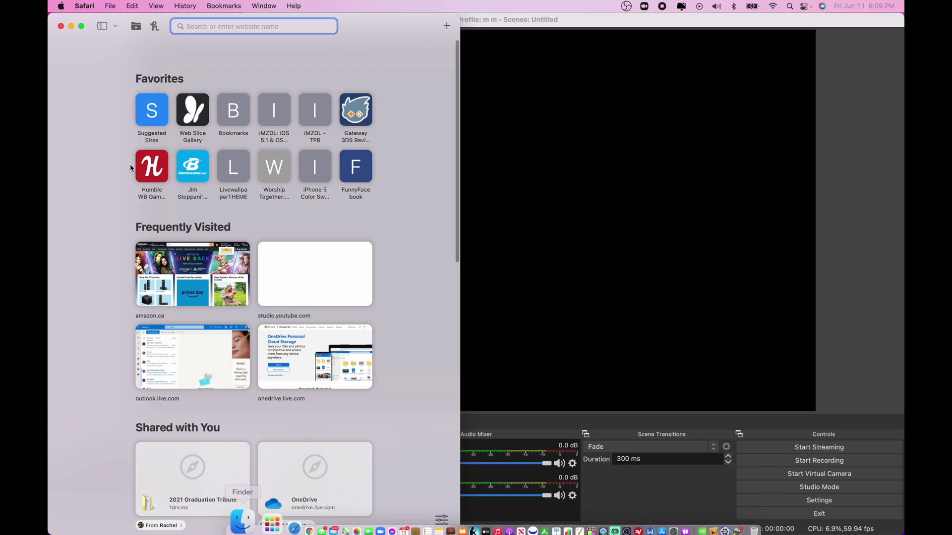
Quit Safari from its menu, returning to OBS Studio
{"action": "left_click", "coordinate": [81, 7]}
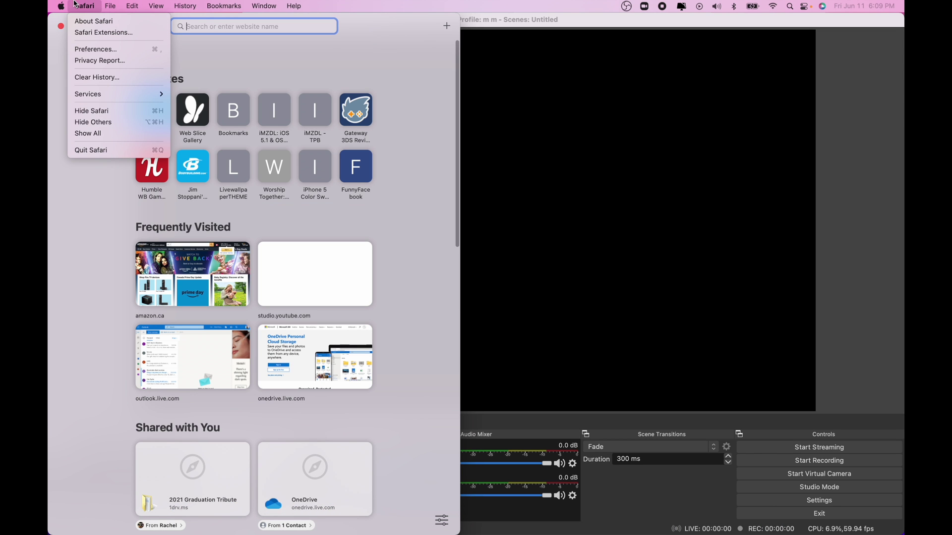
{"action": "left_click", "coordinate": [92, 149]}
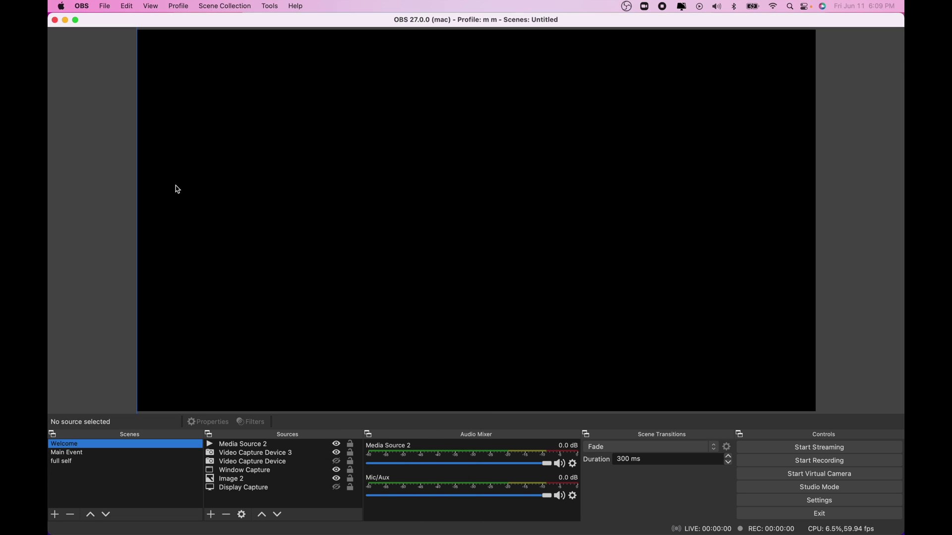
{"action": "left_click", "coordinate": [311, 222]}
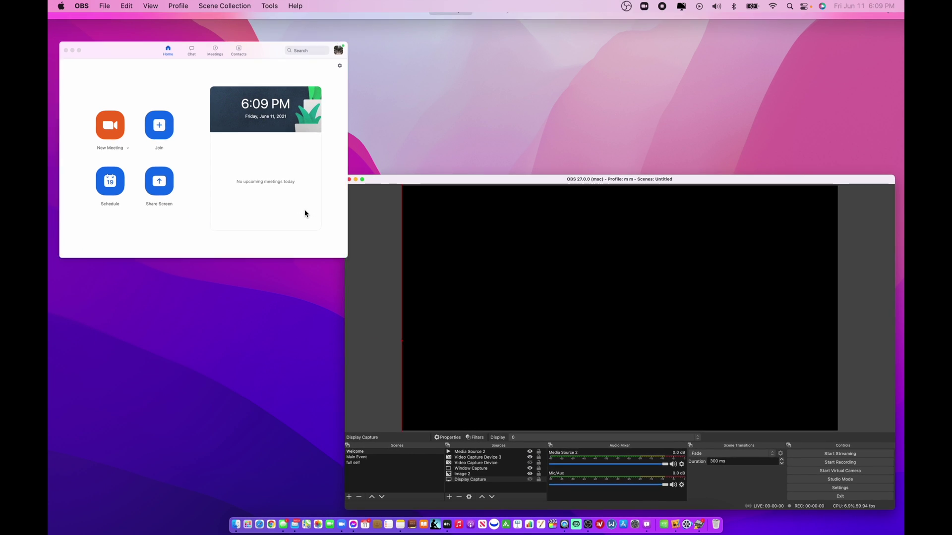
{"action": "left_click", "coordinate": [305, 213]}
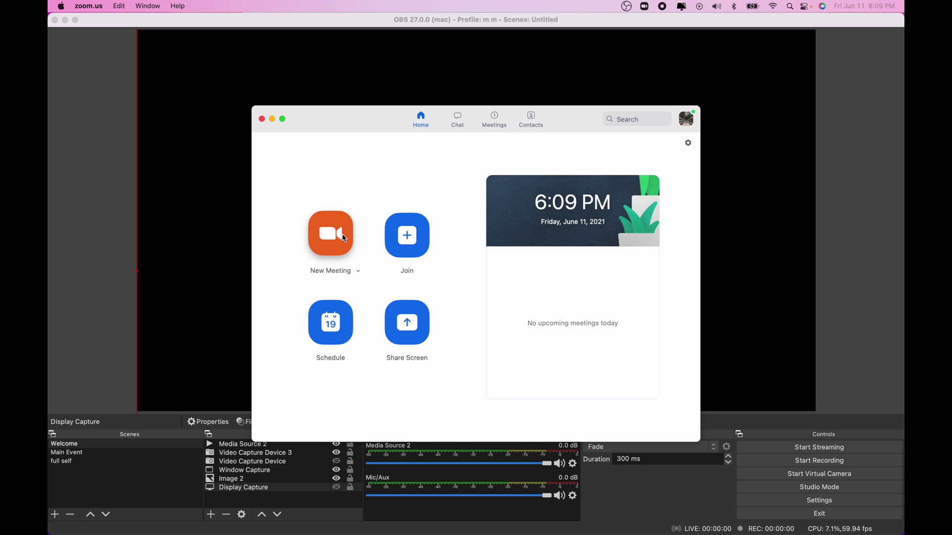
{"action": "left_click", "coordinate": [340, 239]}
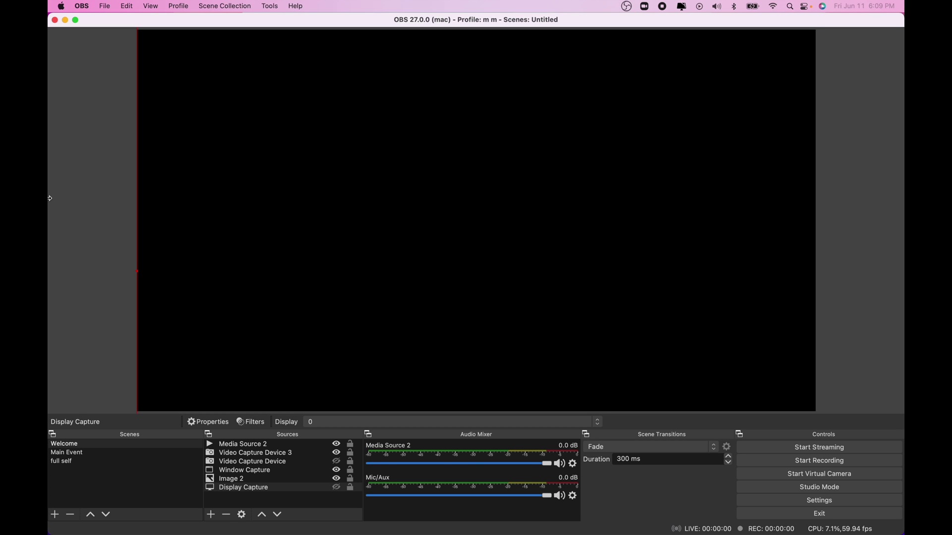
Put OBS on the right half and Zoom on the left, then start a new meeting
{"action": "left_click_drag", "start_coordinate": [49, 198], "coordinate": [461, 190]}
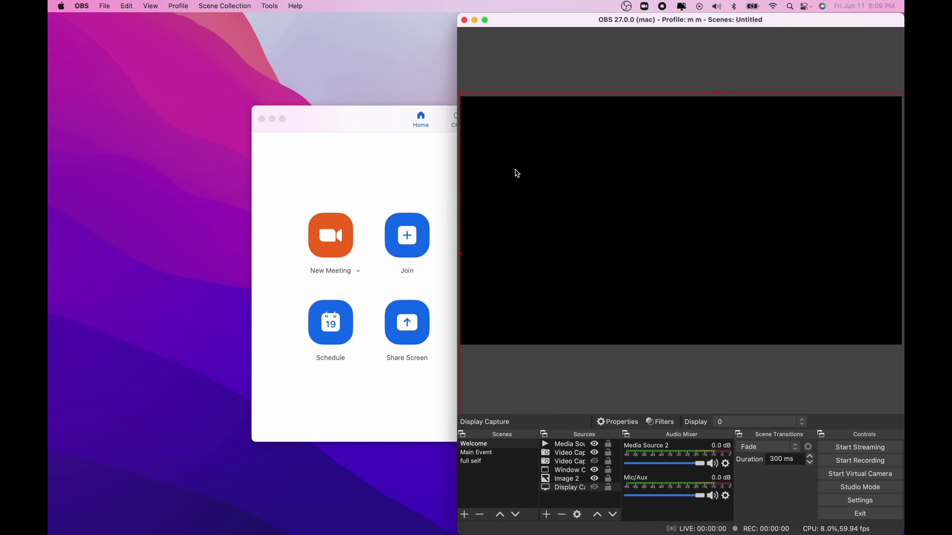
{"action": "left_click_drag", "start_coordinate": [383, 113], "coordinate": [176, 71]}
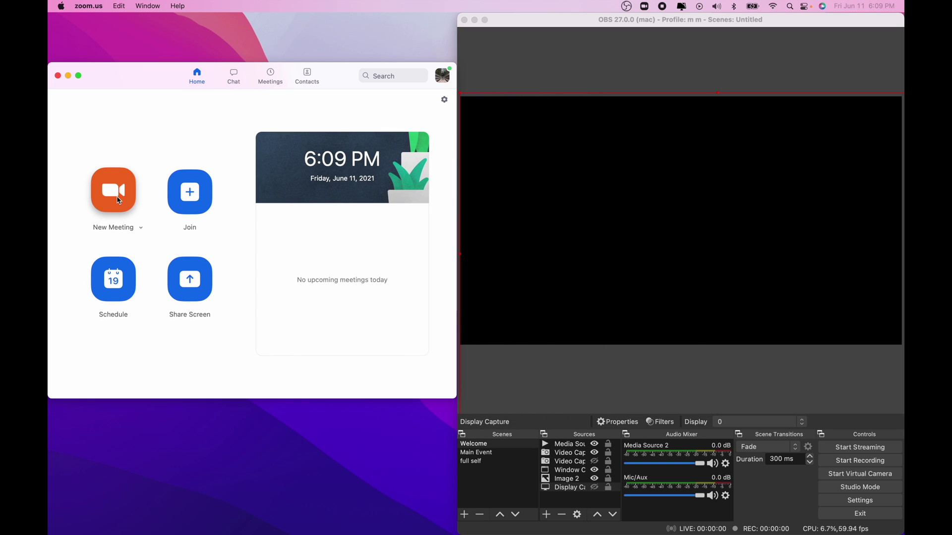
{"action": "left_click", "coordinate": [113, 195]}
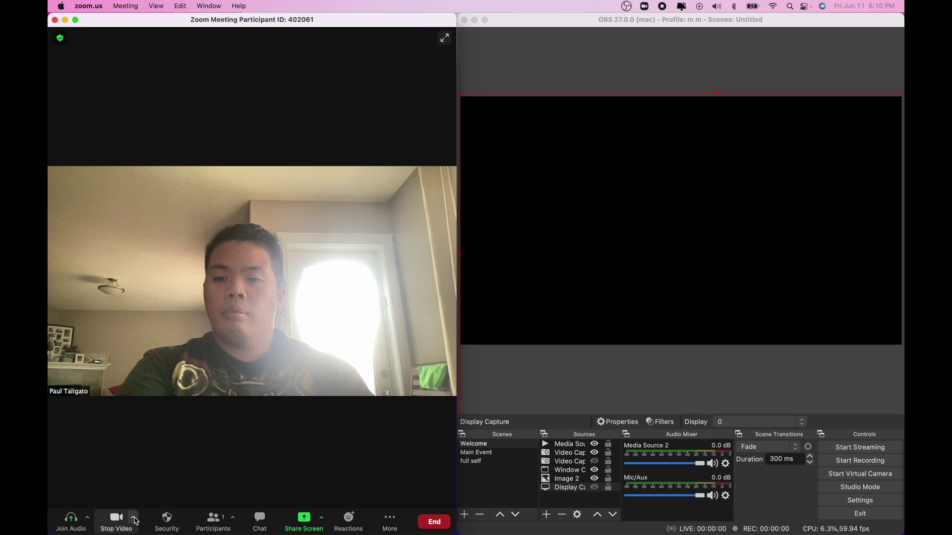
Switch the meeting camera to OBS Virtual Camera
{"action": "left_click", "coordinate": [134, 519]}
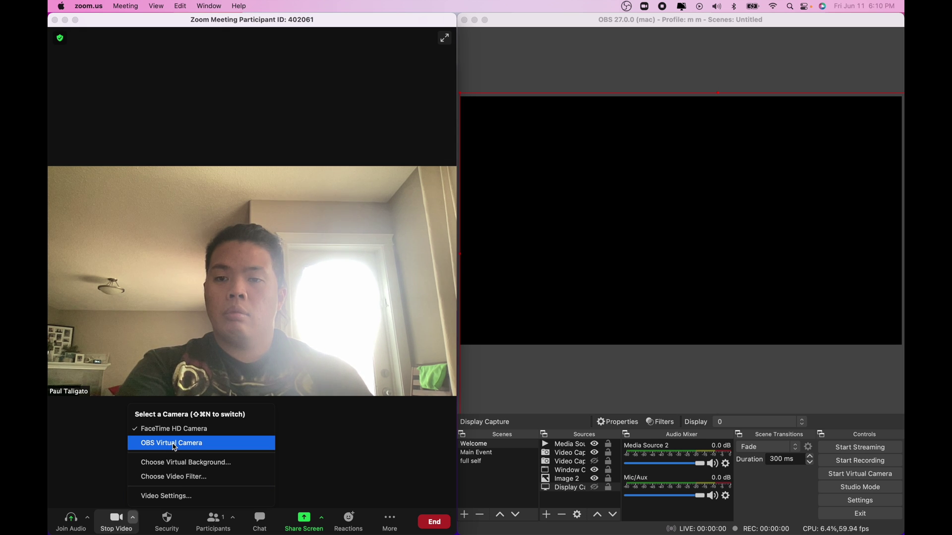
{"action": "left_click", "coordinate": [174, 447]}
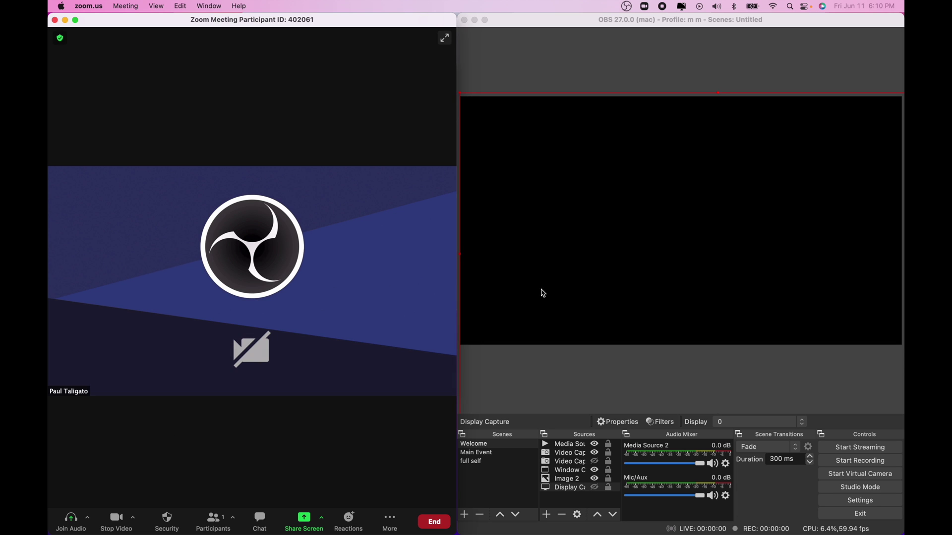
Show Video Capture Device in the OBS scene, leaving Display Capture hidden
{"action": "left_click", "coordinate": [563, 357]}
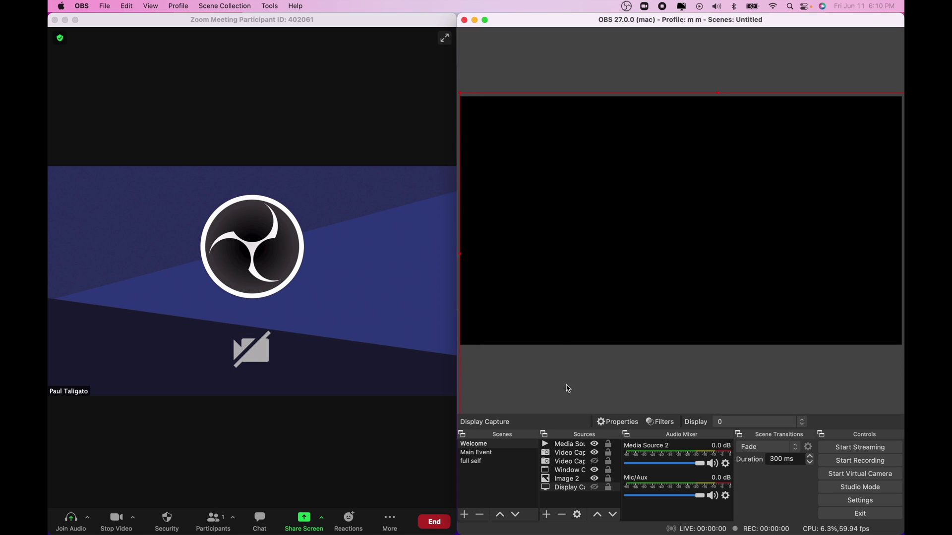
{"action": "left_click", "coordinate": [594, 445]}
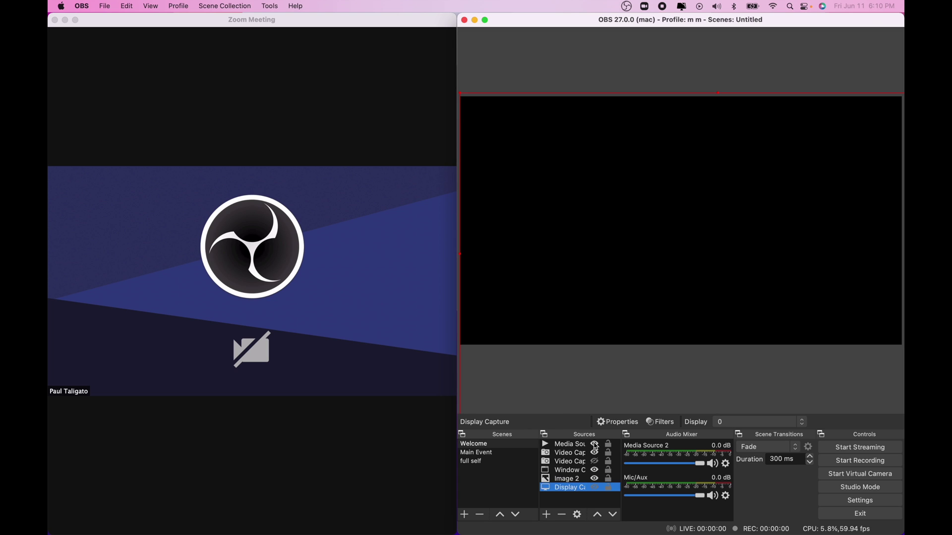
{"action": "left_click", "coordinate": [594, 445]}
{"action": "left_click", "coordinate": [594, 462]}
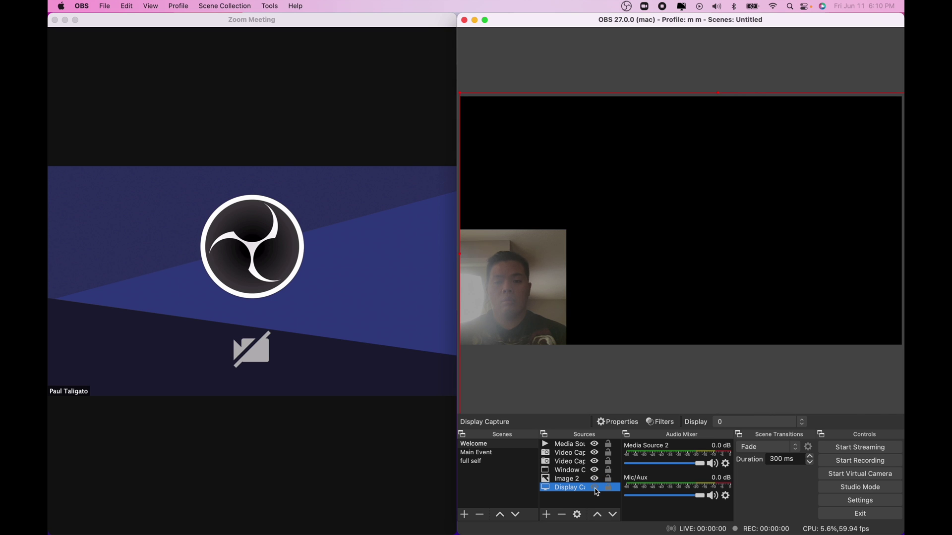
{"action": "left_click", "coordinate": [594, 487]}
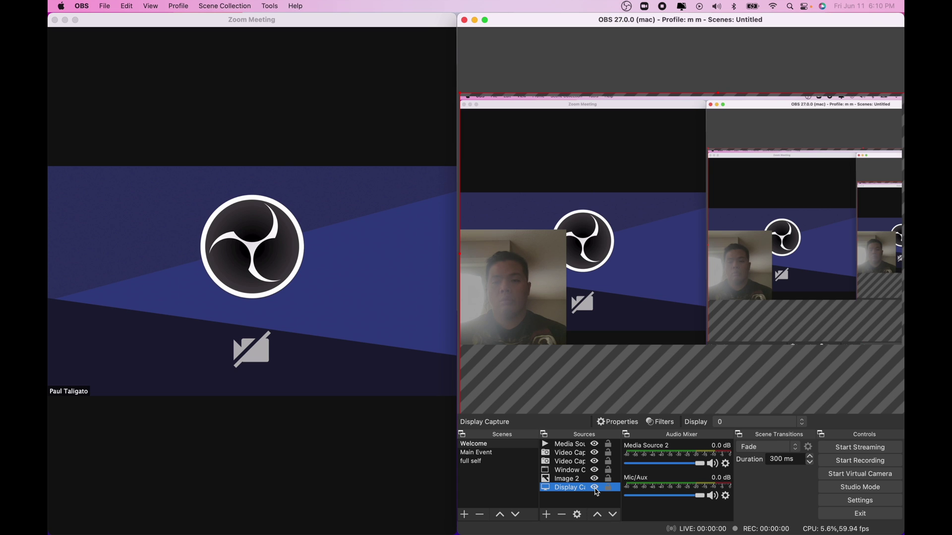
{"action": "left_click", "coordinate": [594, 486]}
{"action": "left_click", "coordinate": [594, 487]}
{"action": "left_click", "coordinate": [594, 487]}
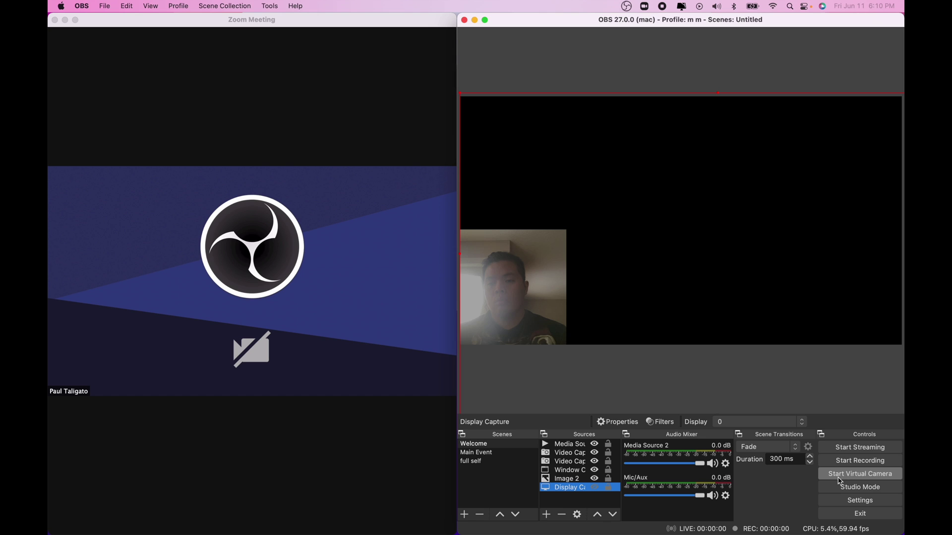
Start the OBS virtual camera so Zoom shows the webcam scene
{"action": "left_click", "coordinate": [840, 477]}
{"action": "left_click", "coordinate": [840, 477]}
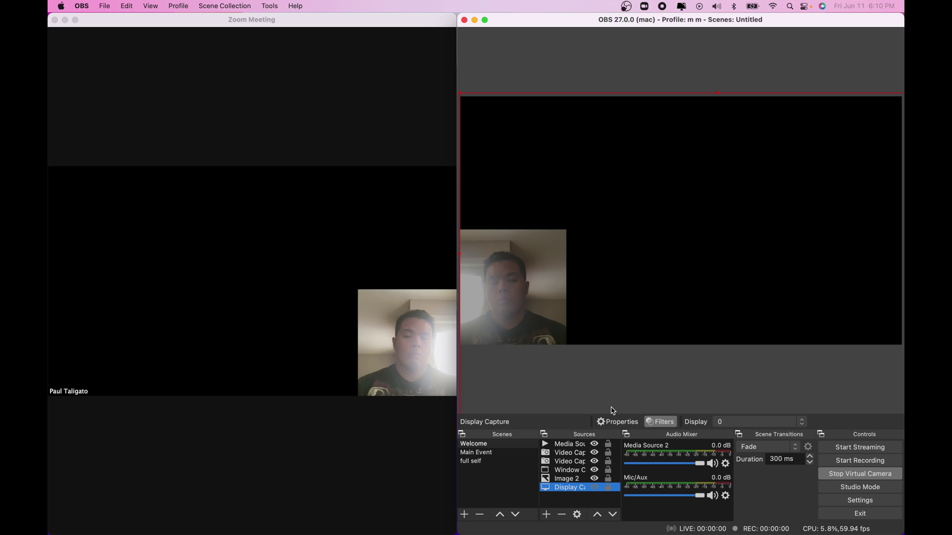